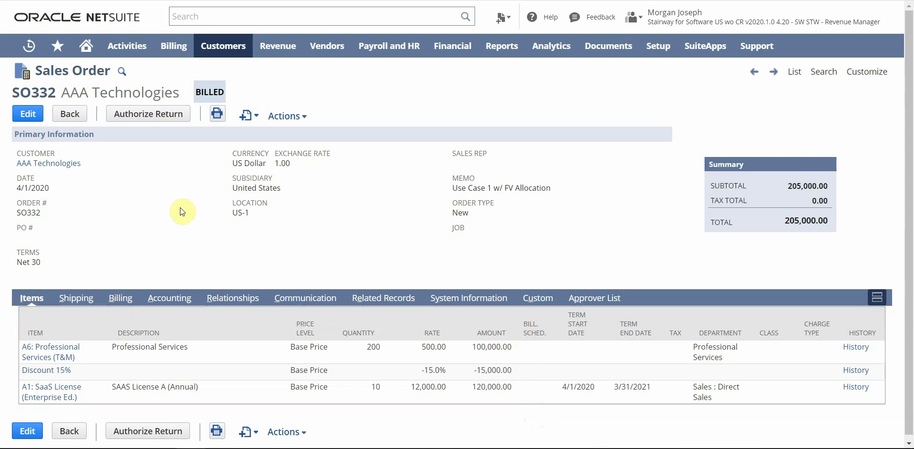
Step: Open the revenue arrangement related to the sales order and review its primary information and revenue elements
left_click(380, 300)
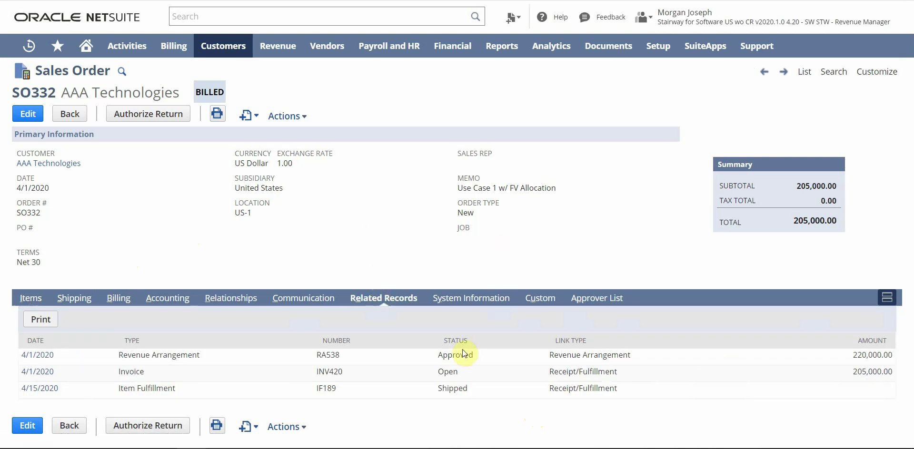
left_click(45, 358)
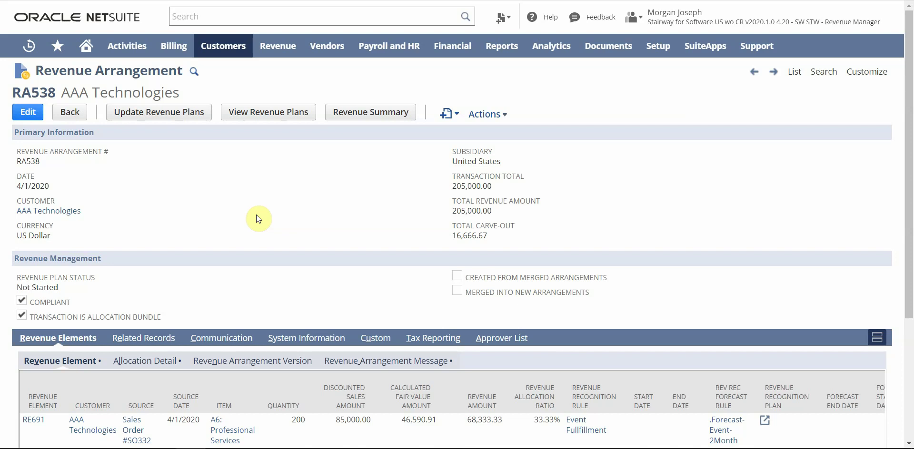
scroll(256, 215, "down", 3)
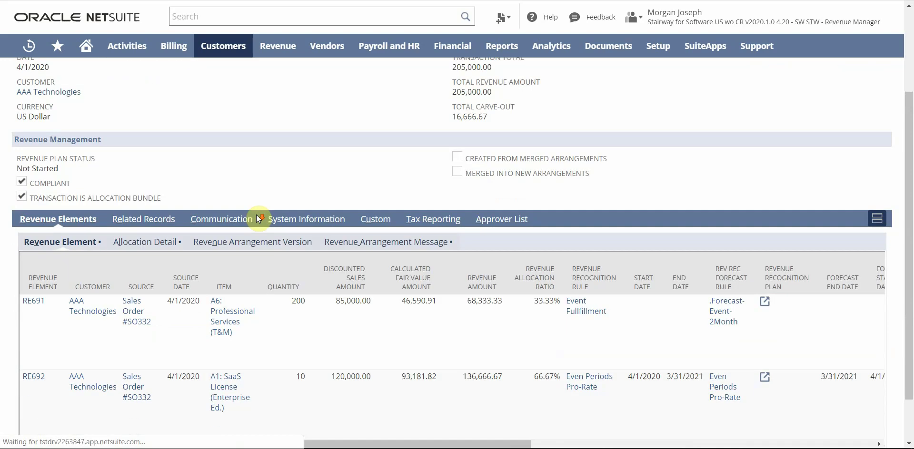
scroll(318, 338, "down", 2)
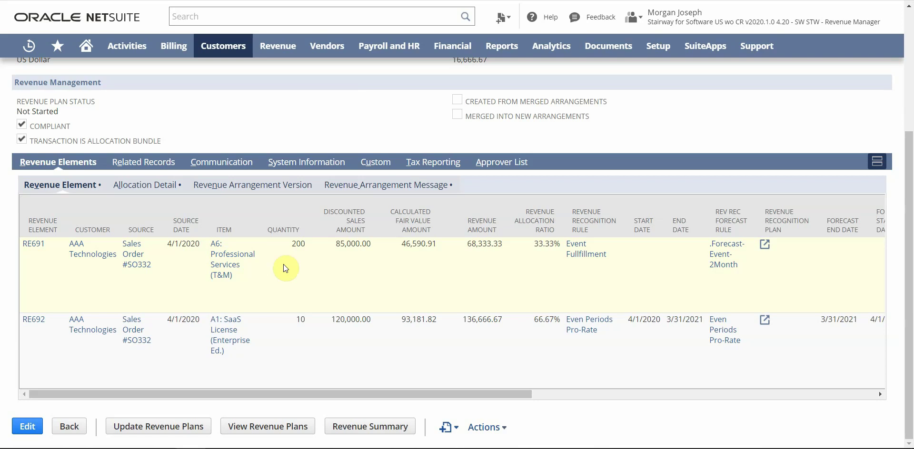
scroll(283, 267, "up", 4)
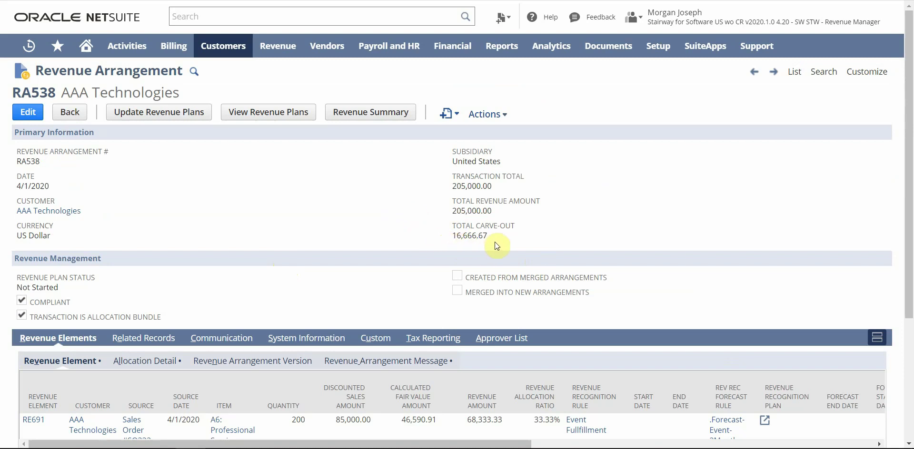
scroll(495, 243, "down", 4)
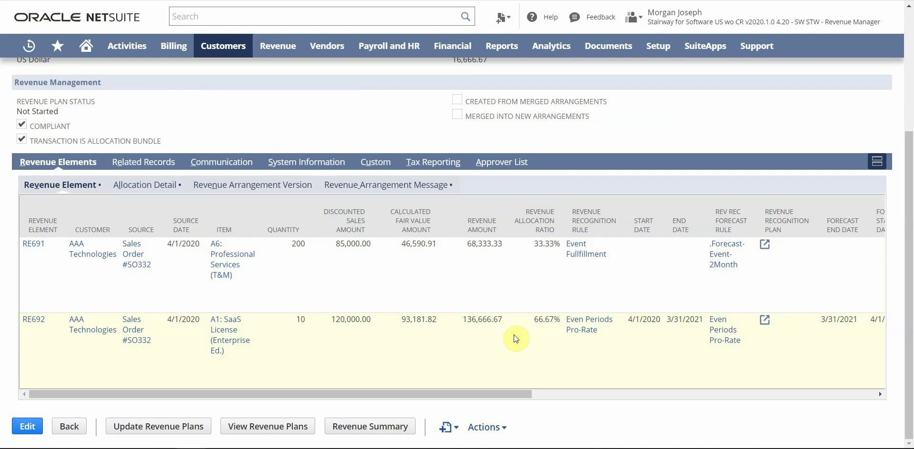
Step: Examine the arrangement's allocation detail, especially the calculated fair value amounts and step one results
left_click(157, 189)
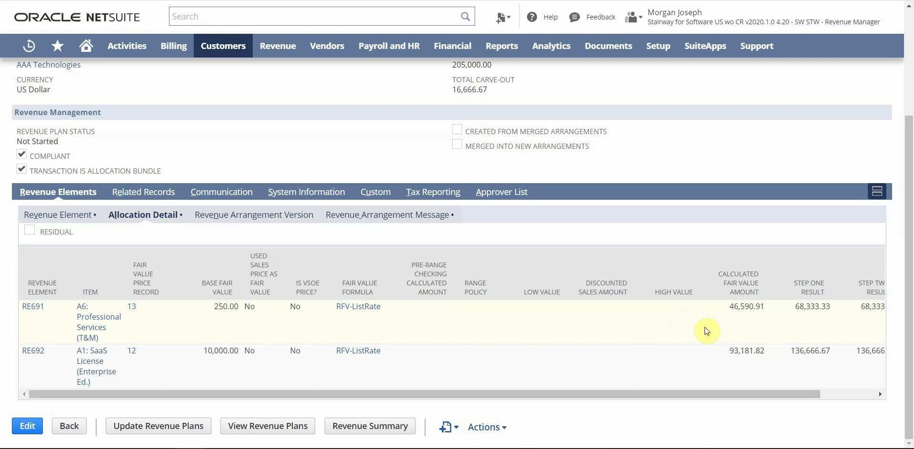
left_click_drag(704, 273, 771, 380)
left_click_drag(782, 265, 844, 394)
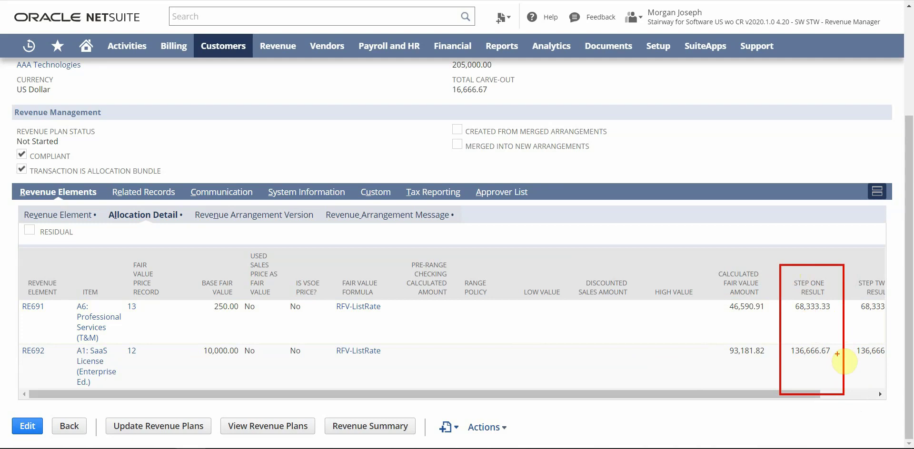
key("Escape")
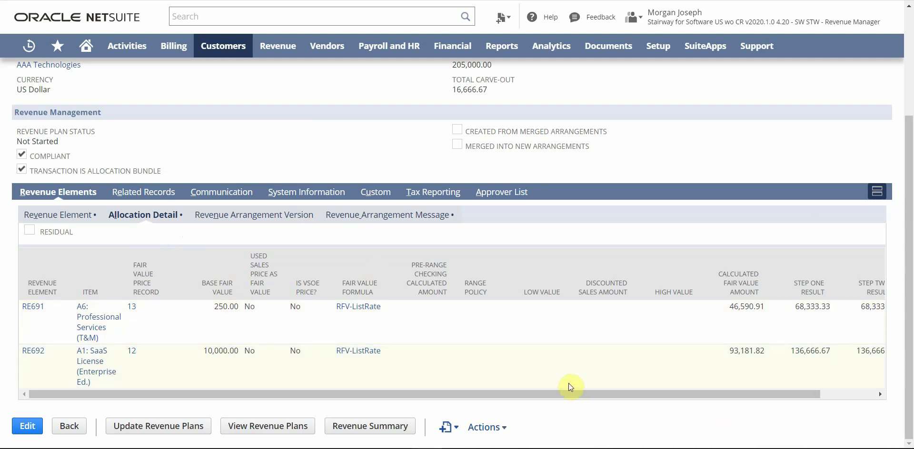
Step: Open the actual revenue recognition plan for the SaaS License element and review its rule, management settings and planned revenue by period
left_click(79, 220)
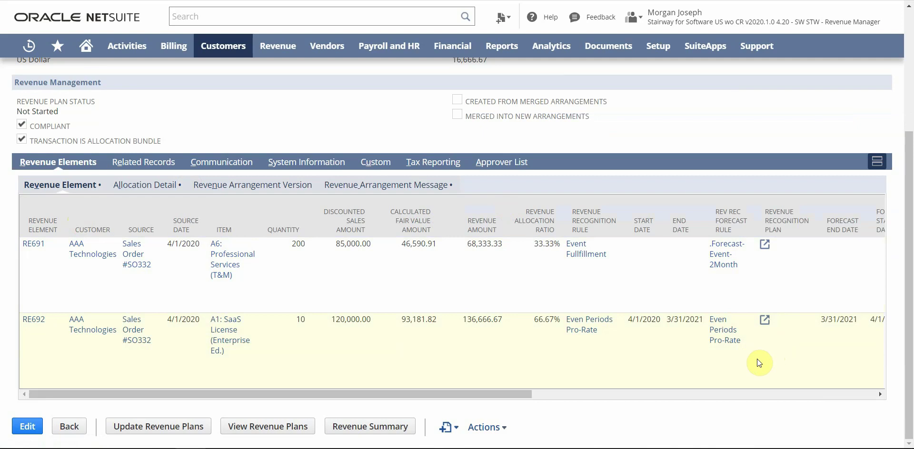
left_click(764, 322)
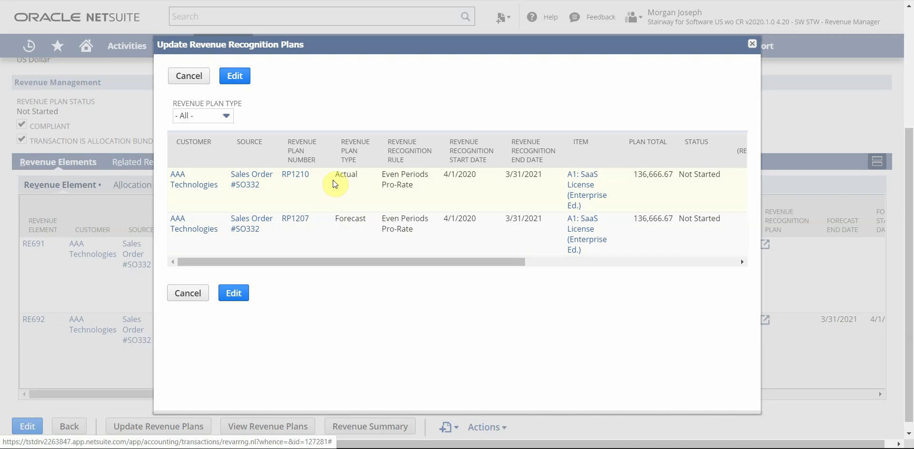
left_click(293, 176)
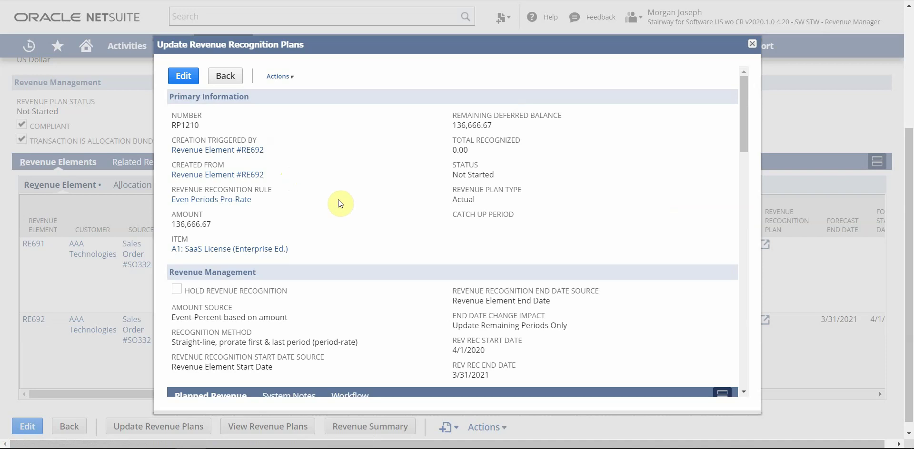
left_click_drag(161, 265, 629, 381)
left_click_drag(166, 179, 298, 207)
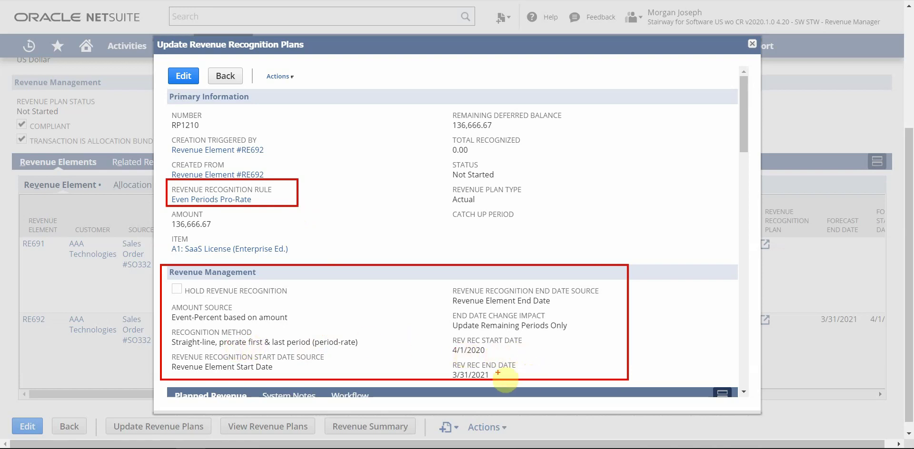
left_click_drag(745, 136, 743, 321)
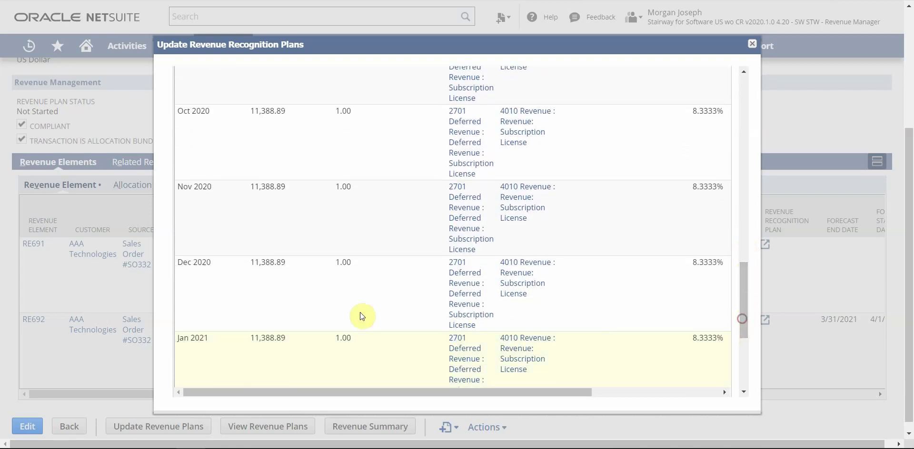
left_click_drag(744, 285, 748, 99)
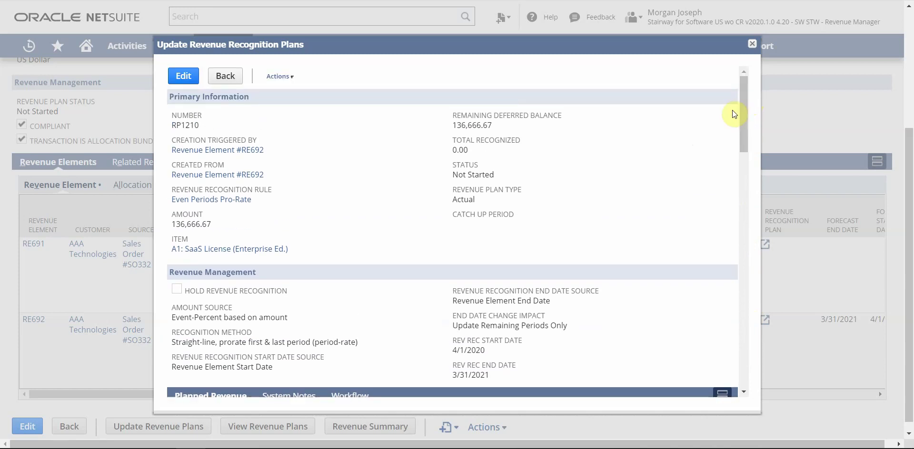
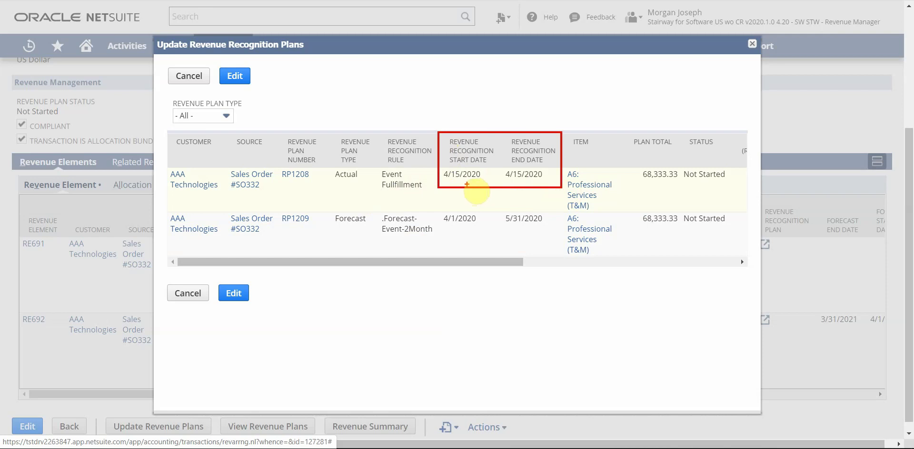
Step: Open the actual revenue plan for Professional Services (T&M), review its planned revenue, and close the plan window
left_click(296, 175)
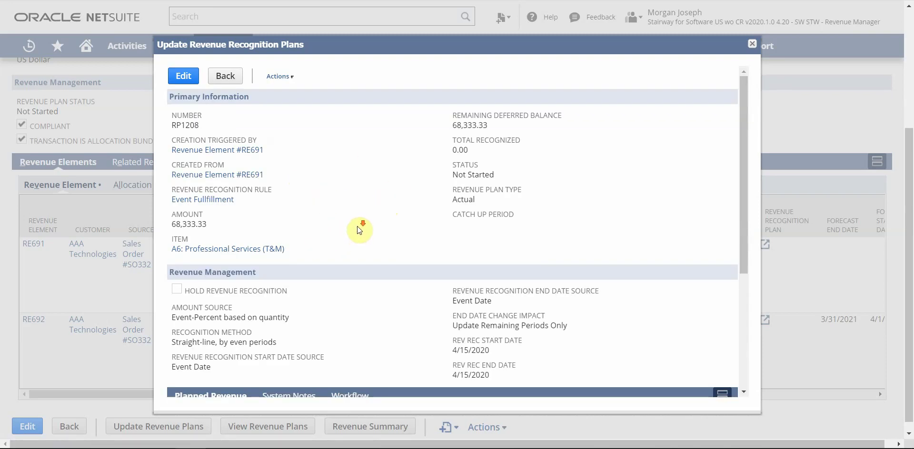
scroll(357, 222, "down", 3)
scroll(373, 191, "down", 1)
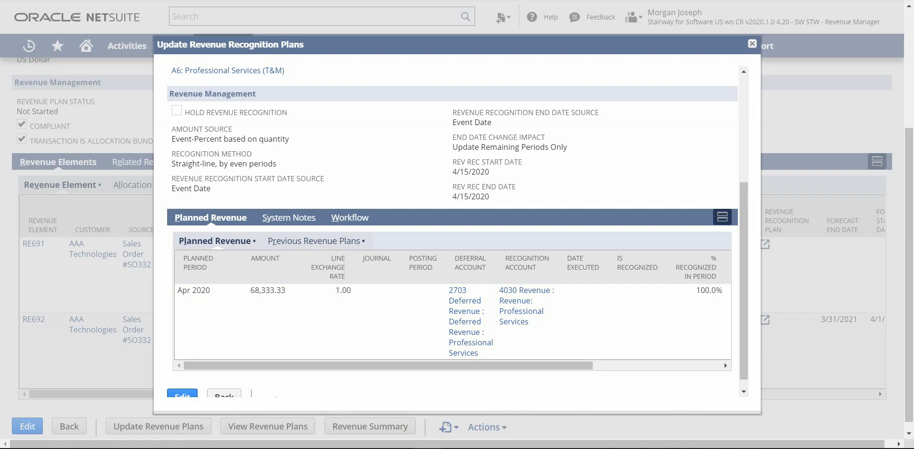
left_click(751, 44)
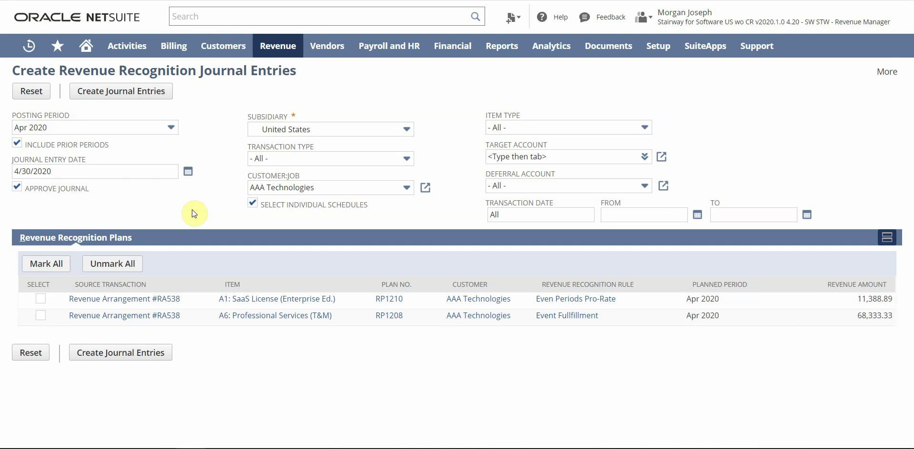
Step: Create revenue recognition journal entries for all listed Apr 2020 AAA Technologies plans and refresh the process status
left_click(47, 263)
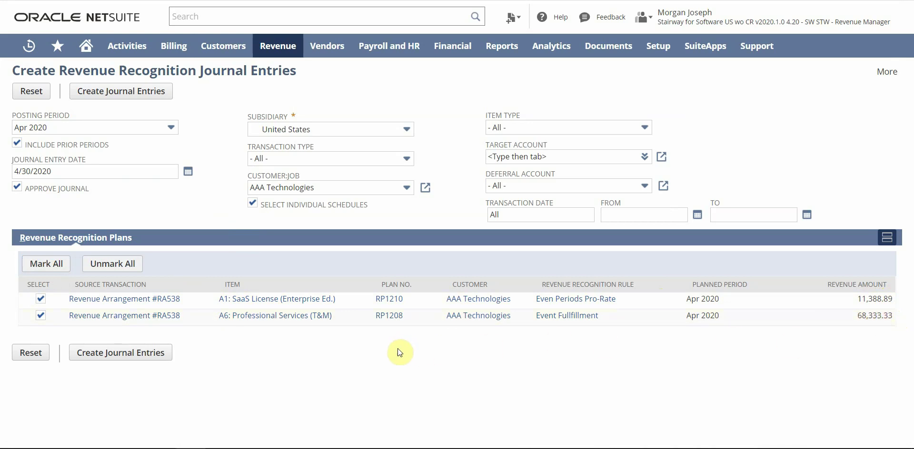
left_click(125, 361)
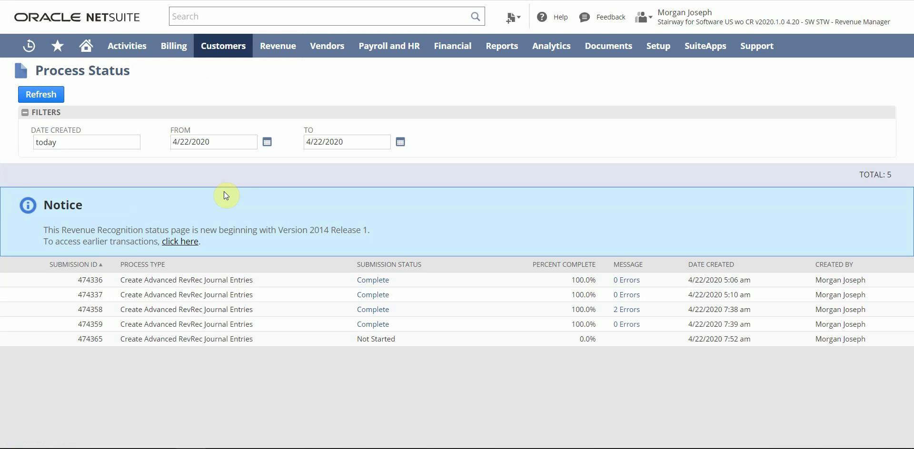
left_click(40, 94)
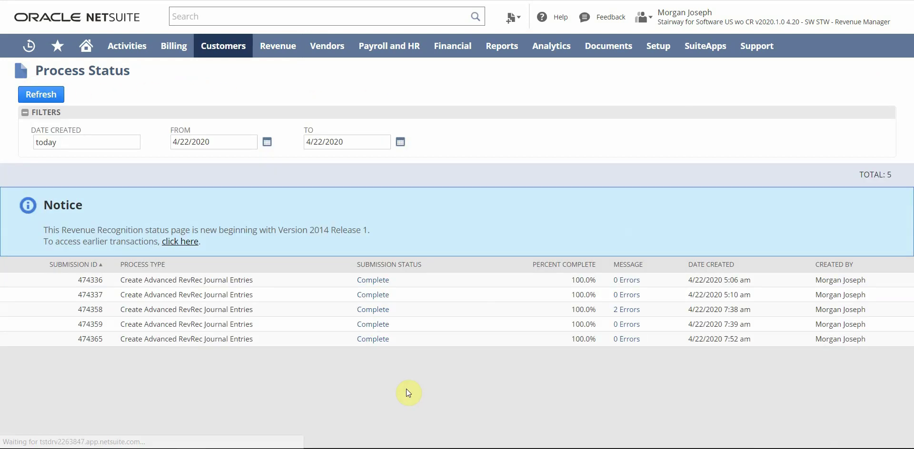
Step: Open the journal created by the latest revenue recognition submission and review its debit and credit lines
left_click(379, 341)
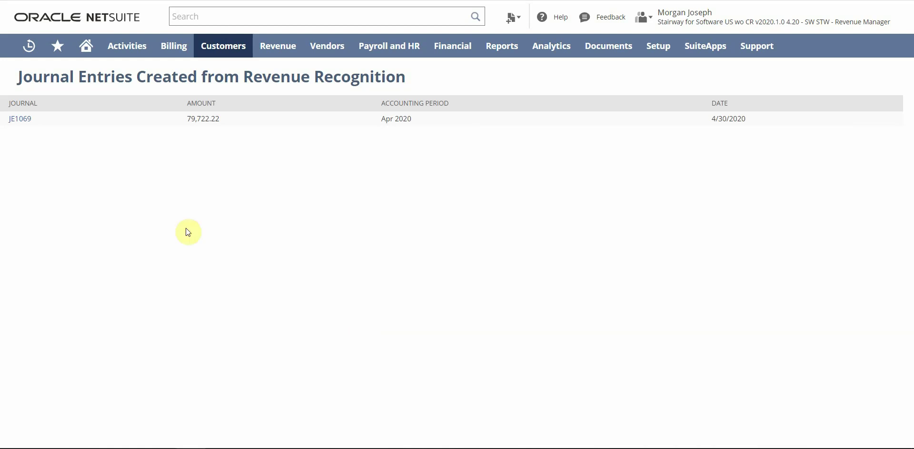
left_click(25, 119)
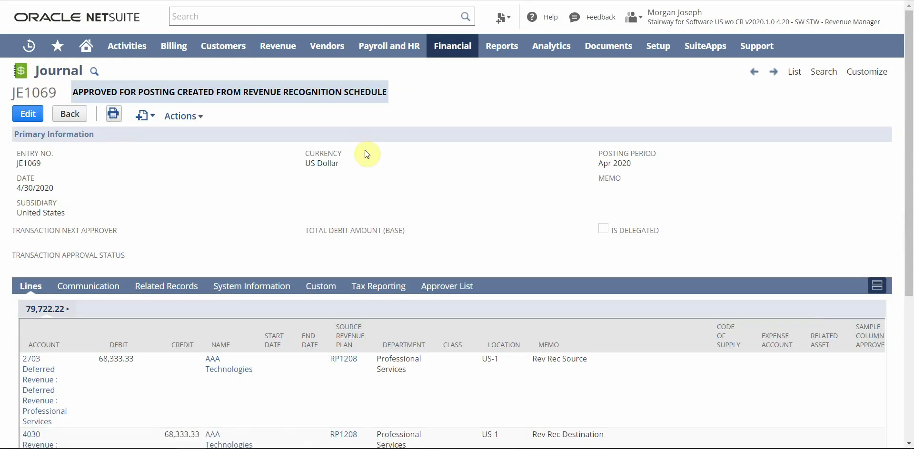
scroll(437, 205, "down", 1)
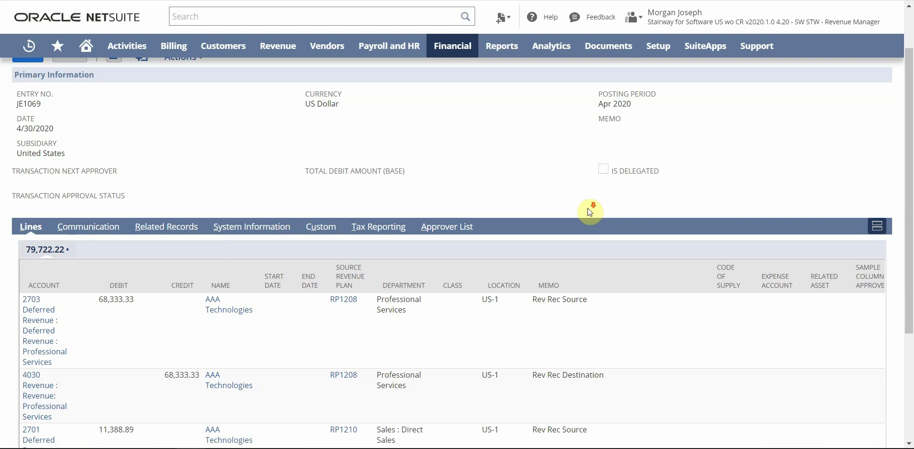
scroll(588, 209, "down", 3)
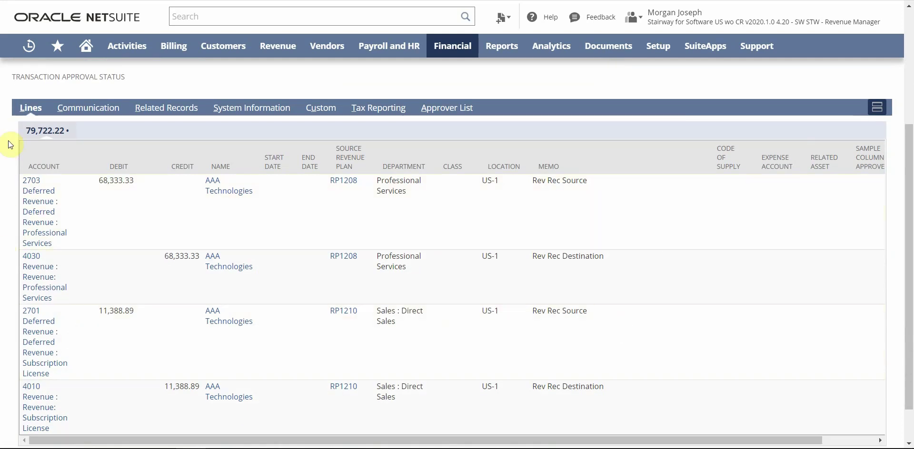
left_click_drag(20, 123, 112, 141)
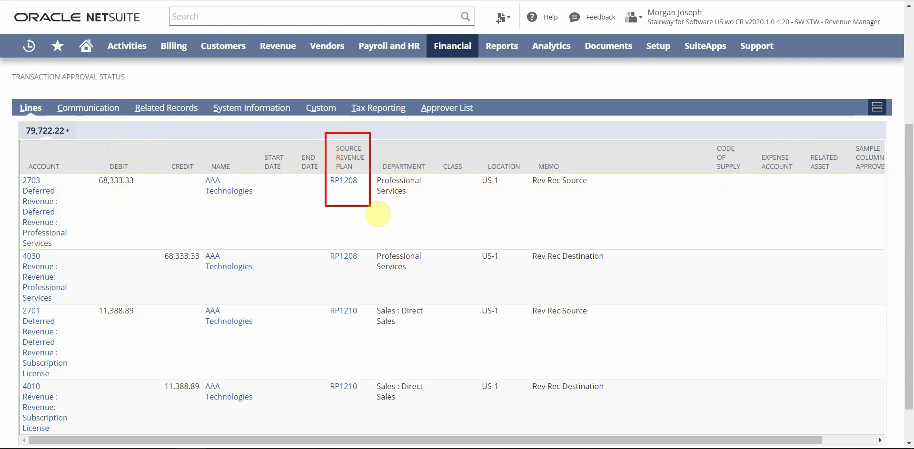
Step: Open the Professional Services source revenue plan from the journal and check its recognition status, journal link and posting period
left_click(345, 181)
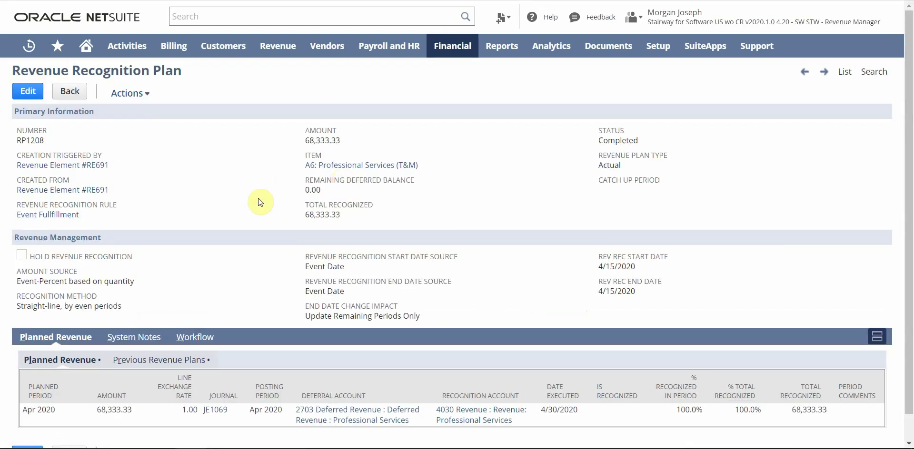
scroll(258, 198, "down", 1)
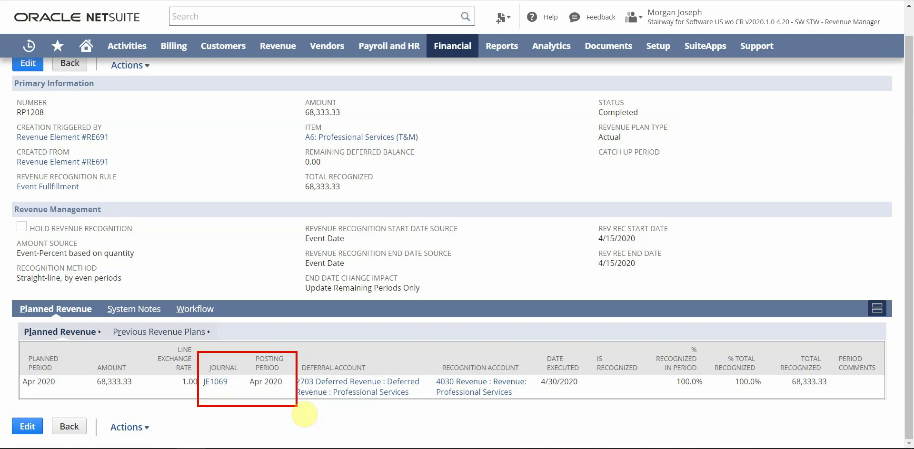
scroll(208, 252, "up", 2)
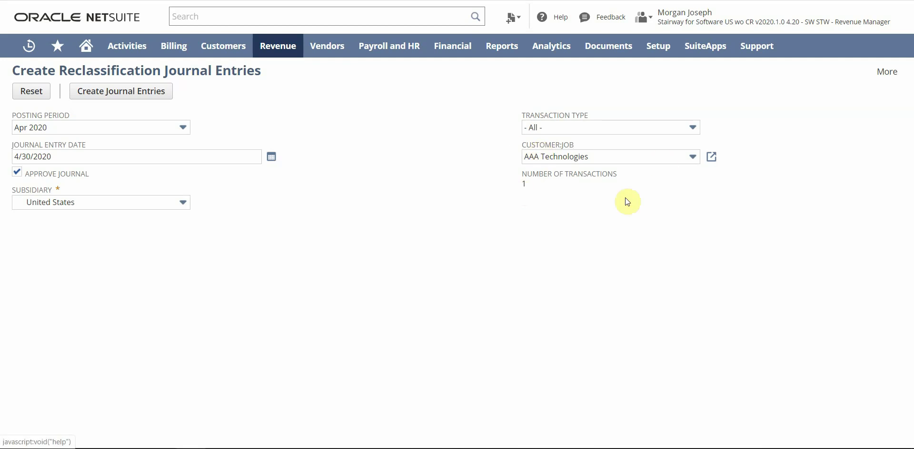
Step: Create the Apr 2020 reclassification journal entries for AAA Technologies, refresh the process status and open the latest submission's results
left_click_drag(513, 169, 645, 197)
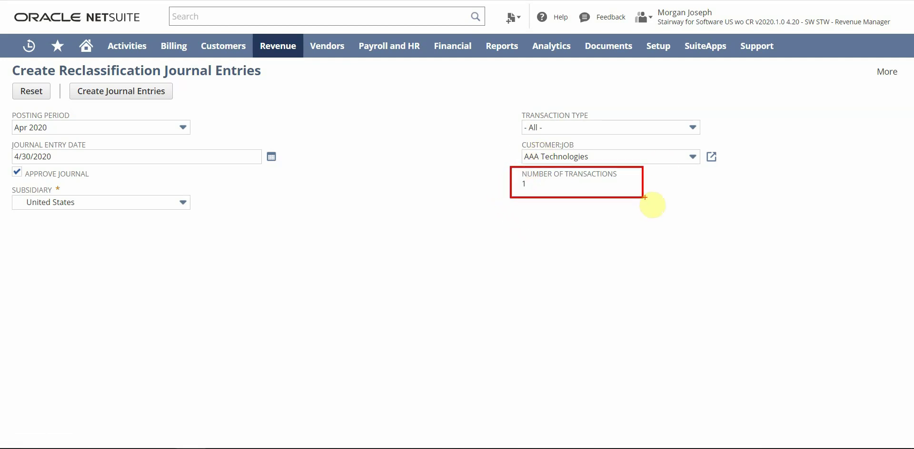
key("Escape")
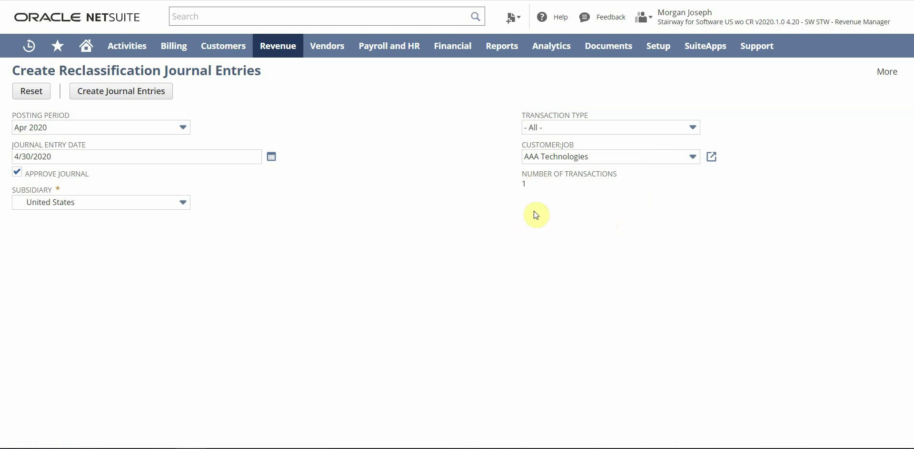
left_click(127, 91)
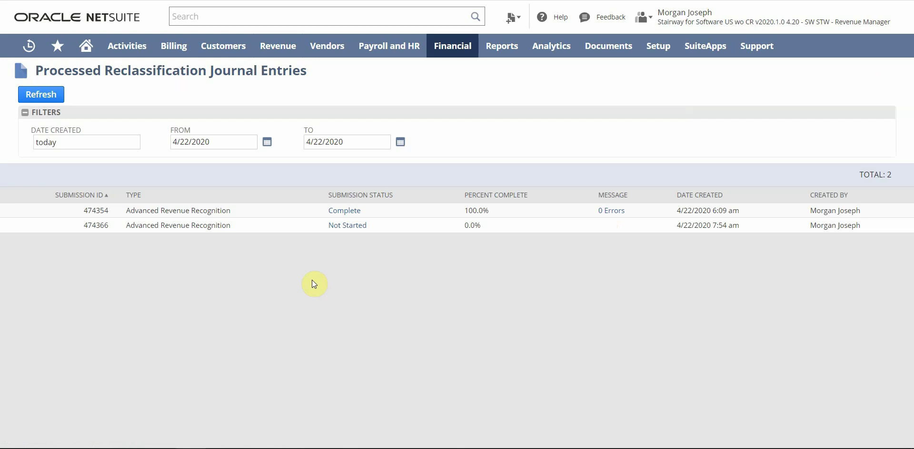
left_click(52, 97)
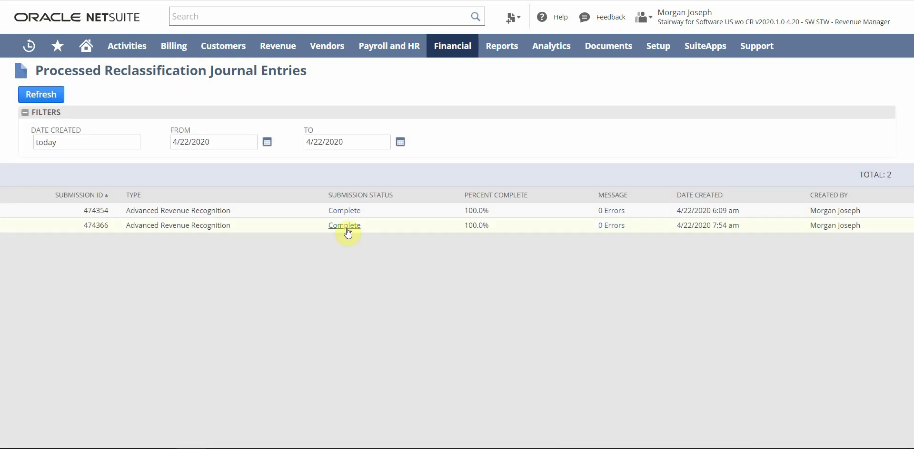
left_click(347, 228)
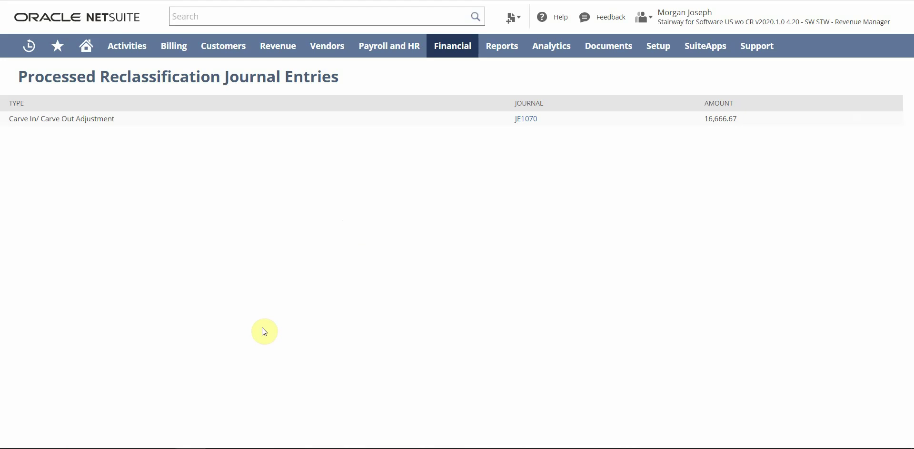
Step: Open the processed Carve In/Carve Out Adjustment journal and review its posting period and deferred revenue debit and credit lines
left_click(531, 121)
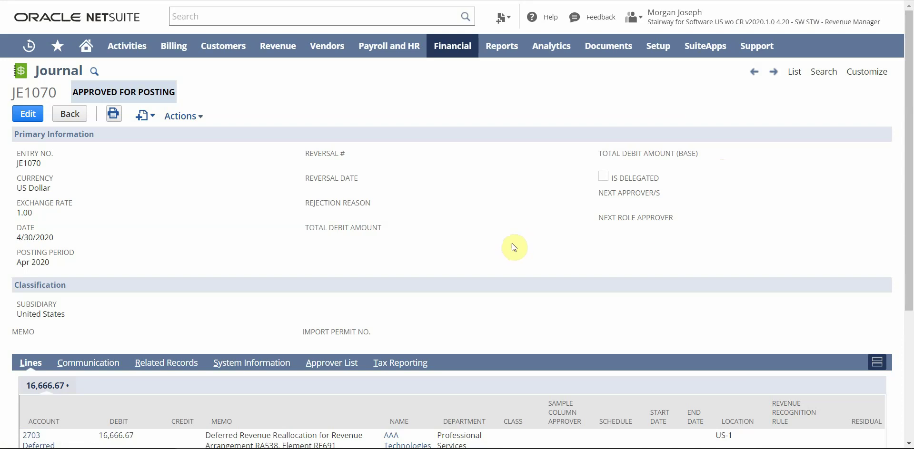
scroll(512, 243, "down", 3)
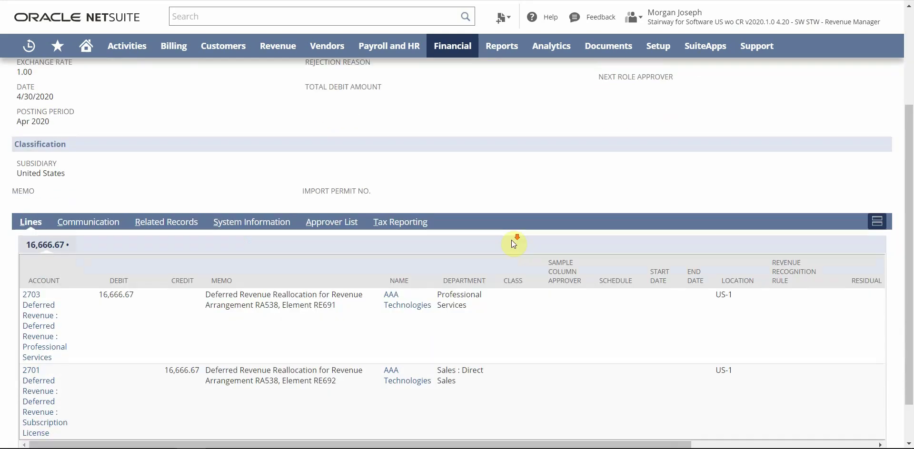
scroll(511, 242, "down", 1)
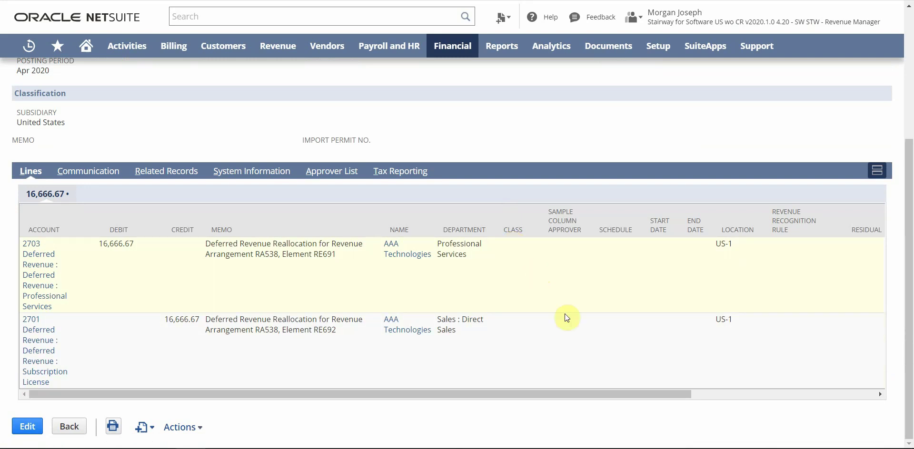
scroll(552, 287, "up", 4)
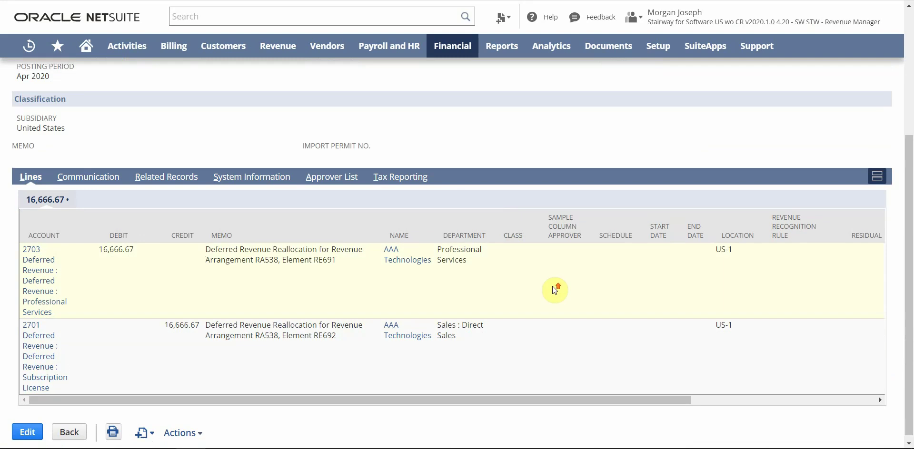
scroll(554, 289, "up", 1)
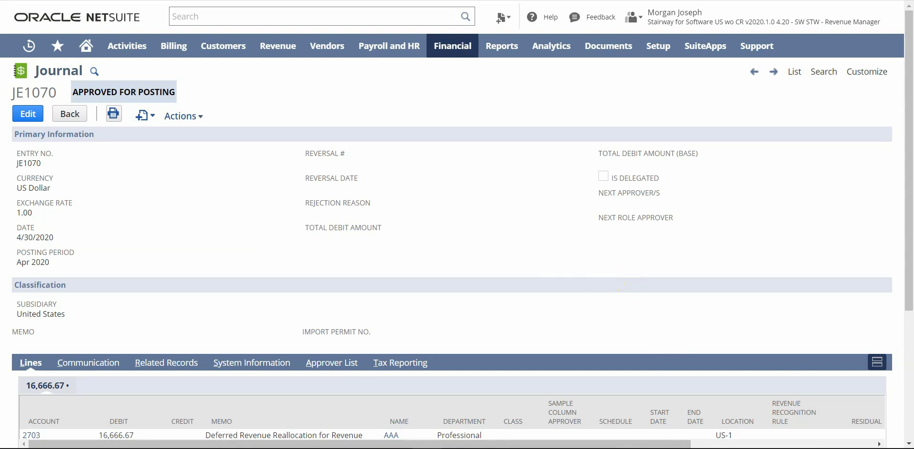
Step: Refresh the Revenue Recognition Forecast Summary, expand AAA Technologies' revenue arrangement, and examine its recognized, planned and forecasted amounts by period
key("alt+Tab")
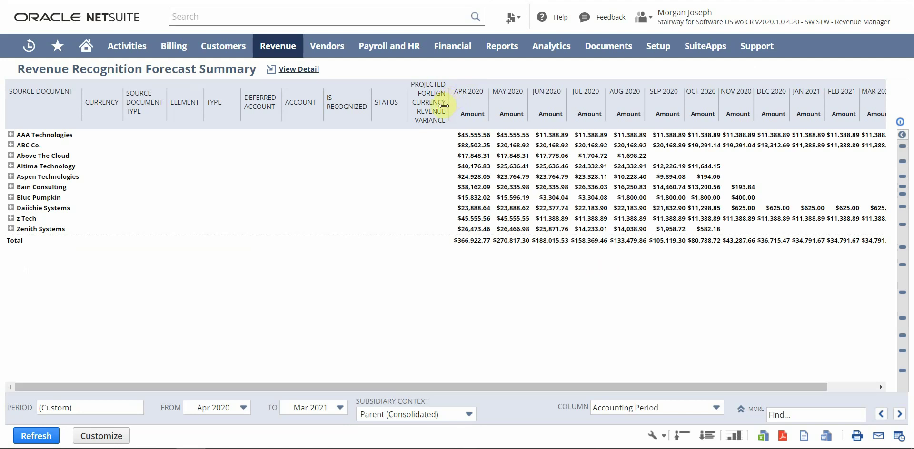
left_click(30, 434)
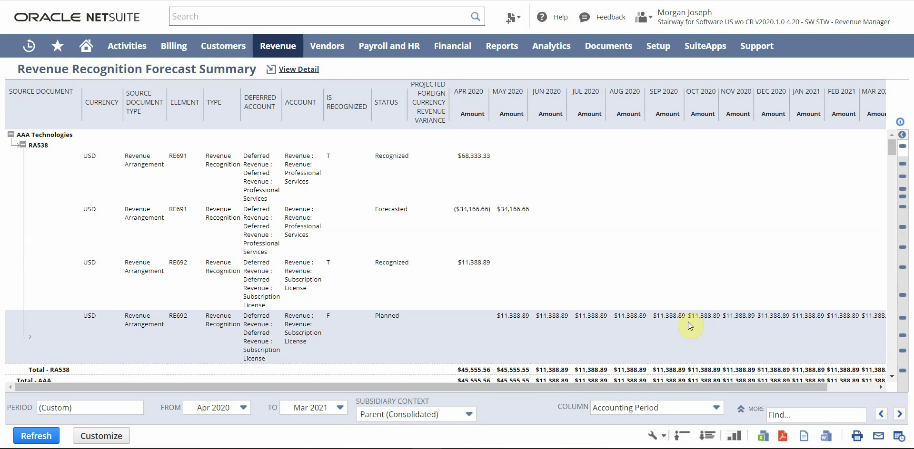
mouse_move(363, 146)
left_mouse_down()
mouse_move(373, 192)
mouse_move(516, 191)
left_mouse_up()
left_click_drag(363, 252, 524, 298)
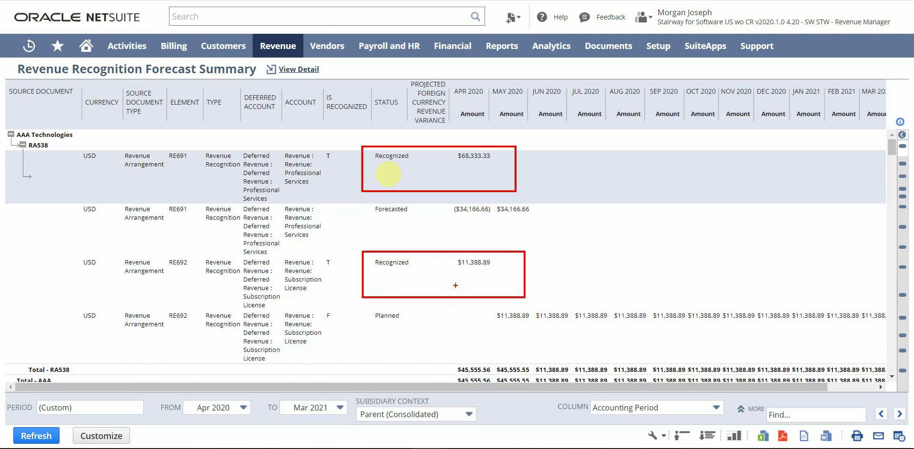
key("Escape")
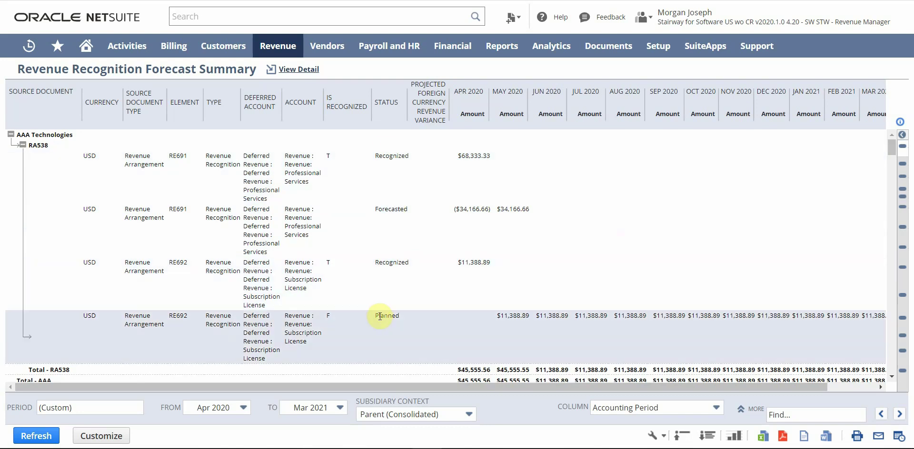
mouse_move(363, 303)
left_mouse_down()
mouse_move(369, 348)
mouse_move(578, 364)
mouse_move(891, 364)
left_mouse_up()
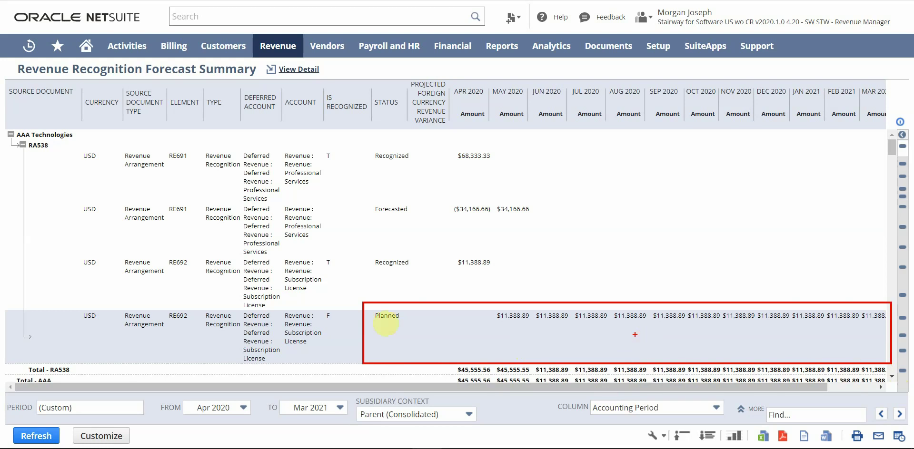
mouse_move(351, 205)
left_mouse_down()
mouse_move(535, 269)
mouse_move(544, 257)
left_mouse_up()
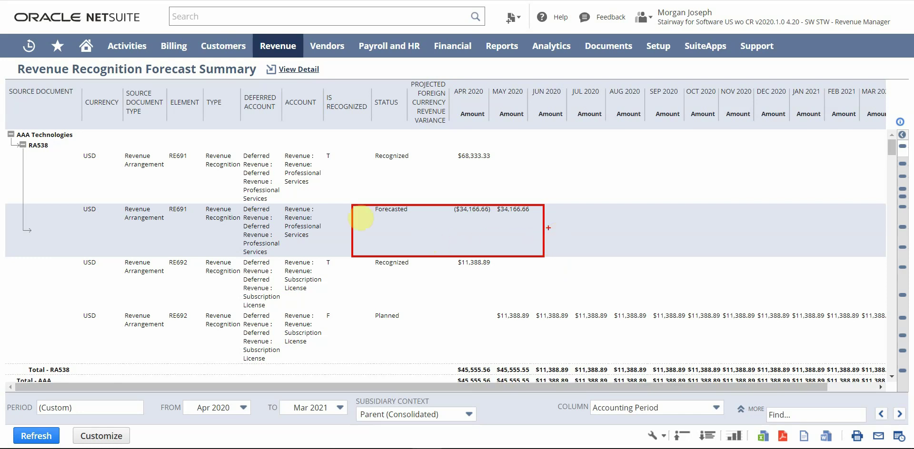
key("Escape")
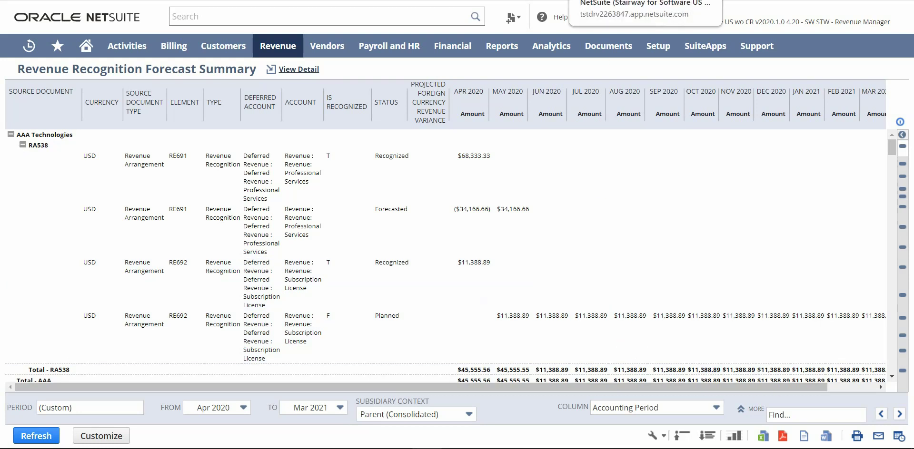
Step: Switch to the Billing and Revenue Summary to check AAA Technologies' billed, planned, recognized and deferred totals
left_click(618, 0)
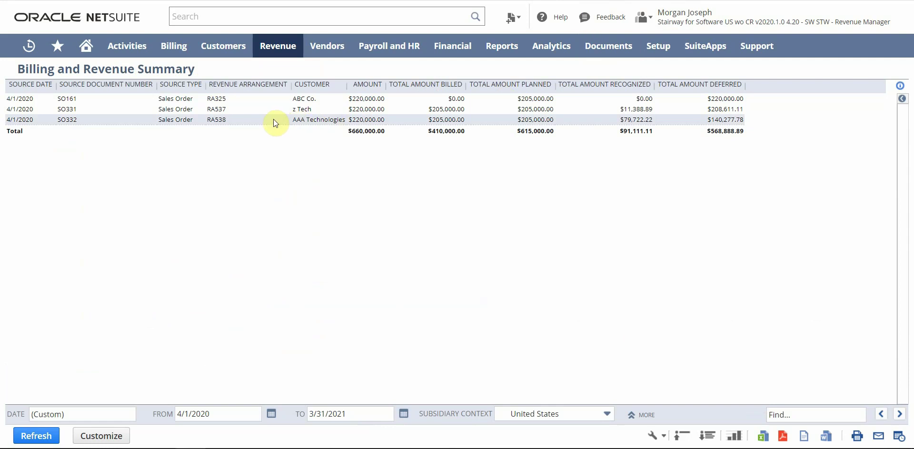